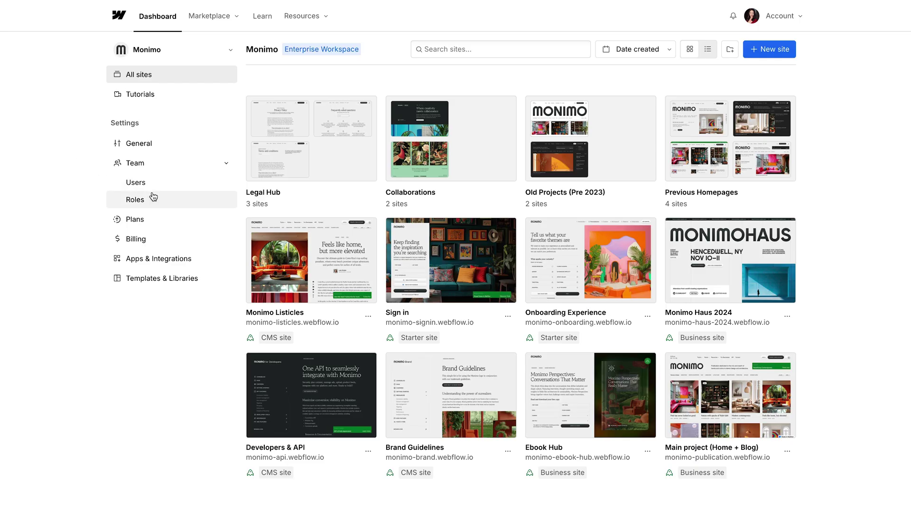
# Start a new custom role titled Junior Designer and add its description
pyautogui.click(161, 200)
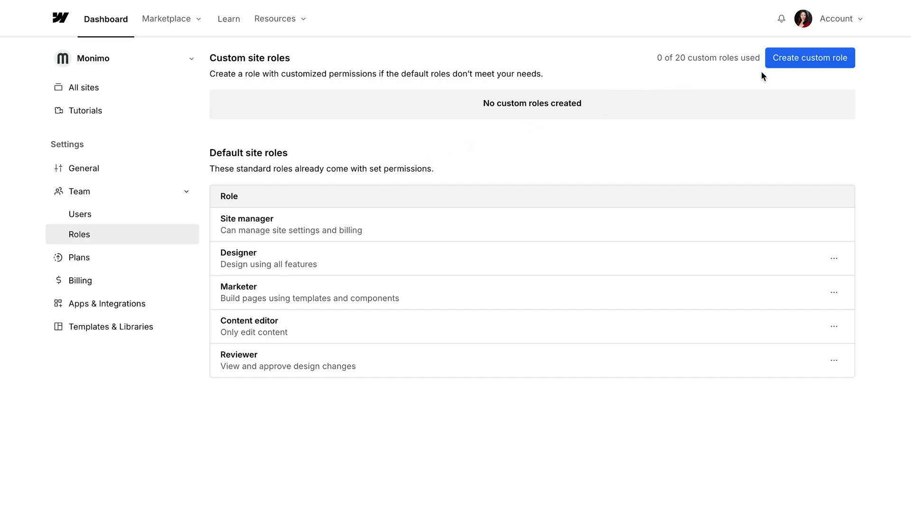
pyautogui.click(807, 63)
pyautogui.click(281, 116)
pyautogui.write('Junior Designer')
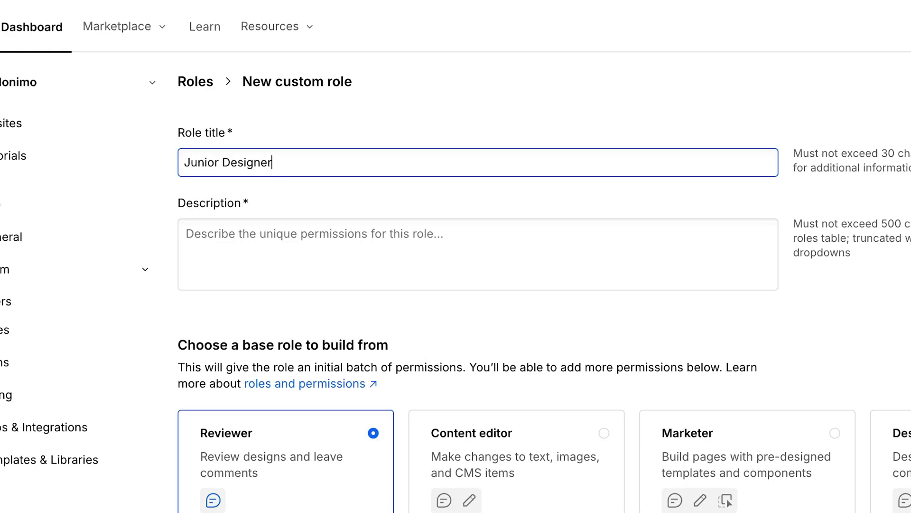
pyautogui.press('Tab')
pyautogui.write('Can only publish ')
pyautogui.write('to staging')
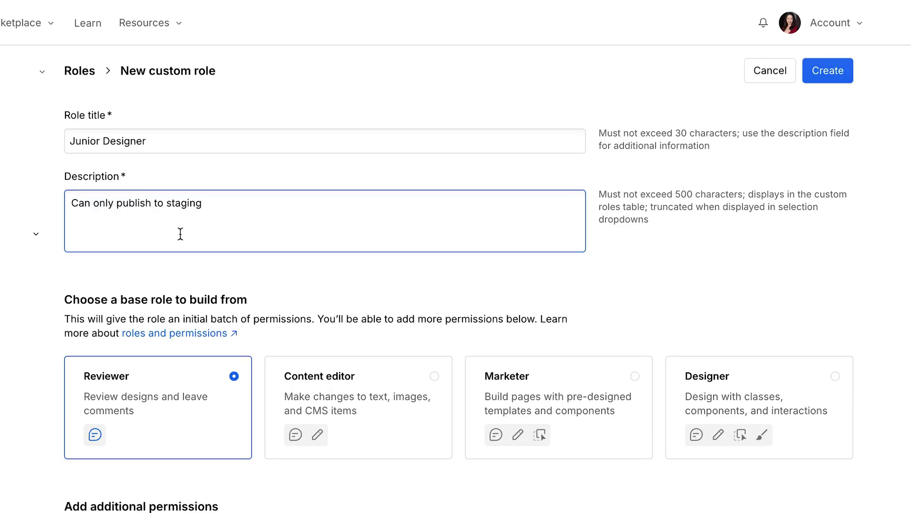
# Base the role on Designer, allowing component editing and managing classes & variables
pyautogui.click(753, 383)
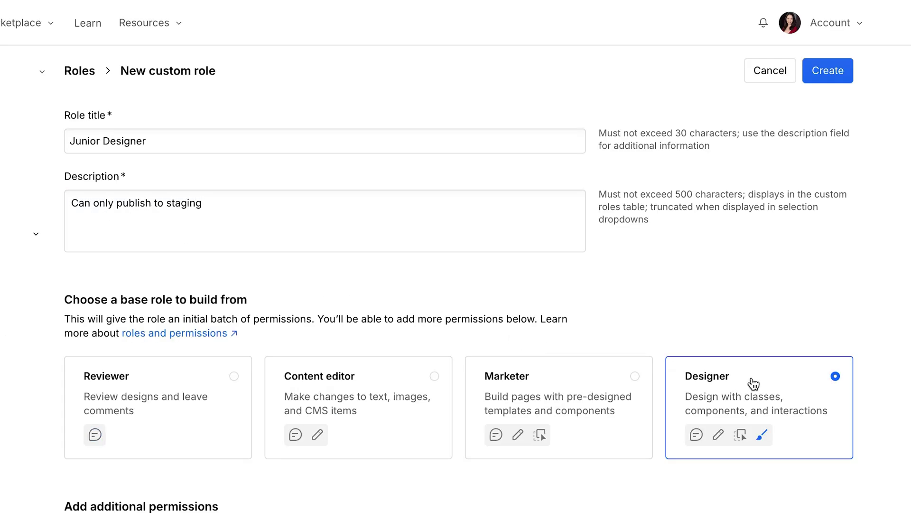
pyautogui.click(256, 346)
pyautogui.click(255, 392)
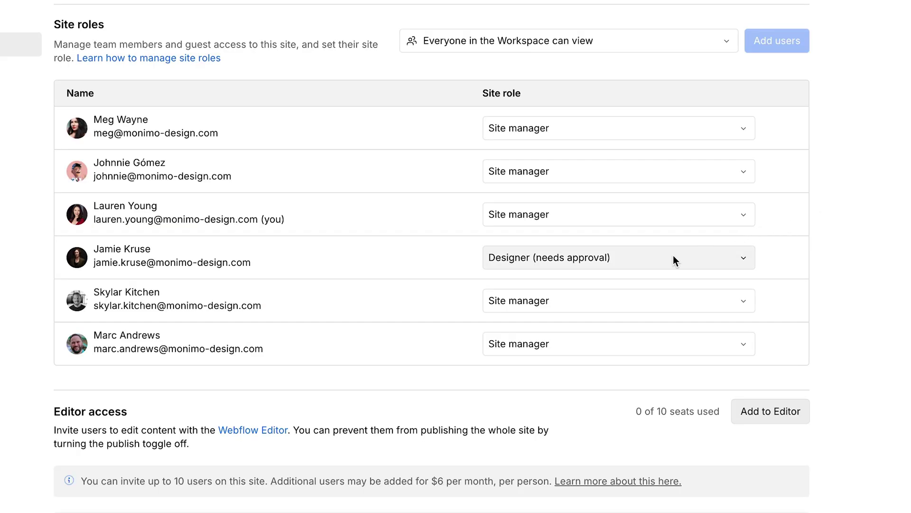
pyautogui.click(673, 259)
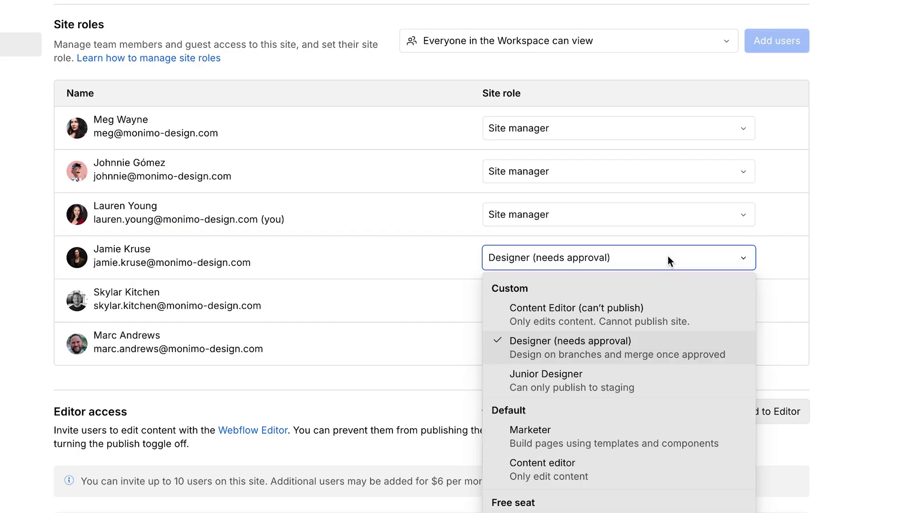
# Assign the Junior Designer role to the selected site member
pyautogui.click(662, 377)
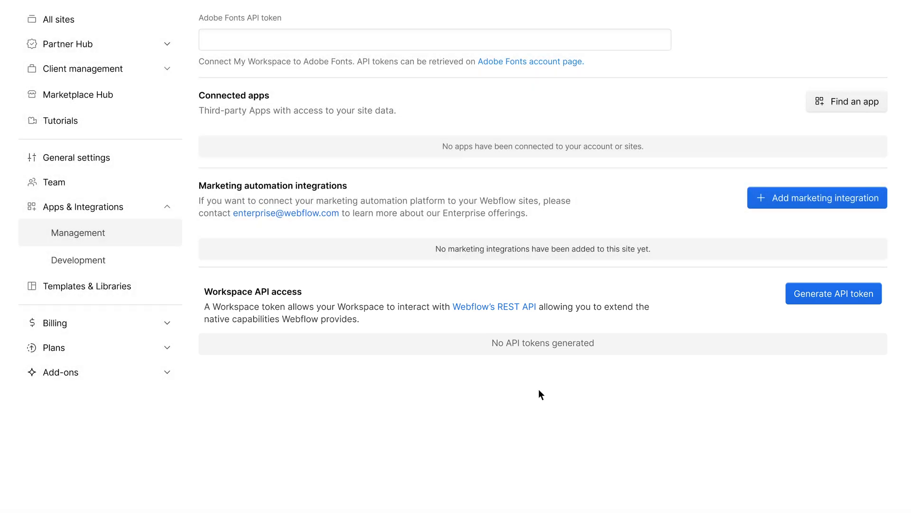
# Begin generating a new Workspace API token for Security logs
pyautogui.click(831, 294)
pyautogui.write('Security logs')
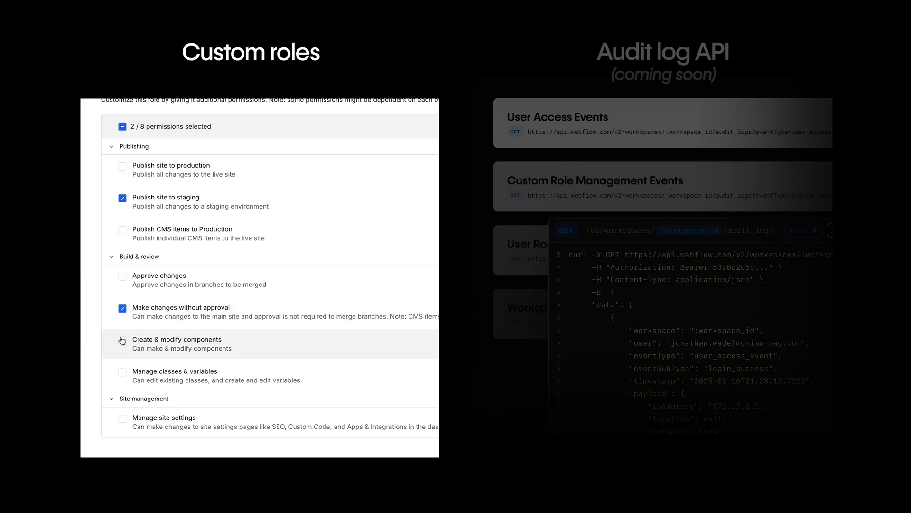
# Tick Manage classes & variables and Manage site settings on the custom role
pyautogui.click(122, 370)
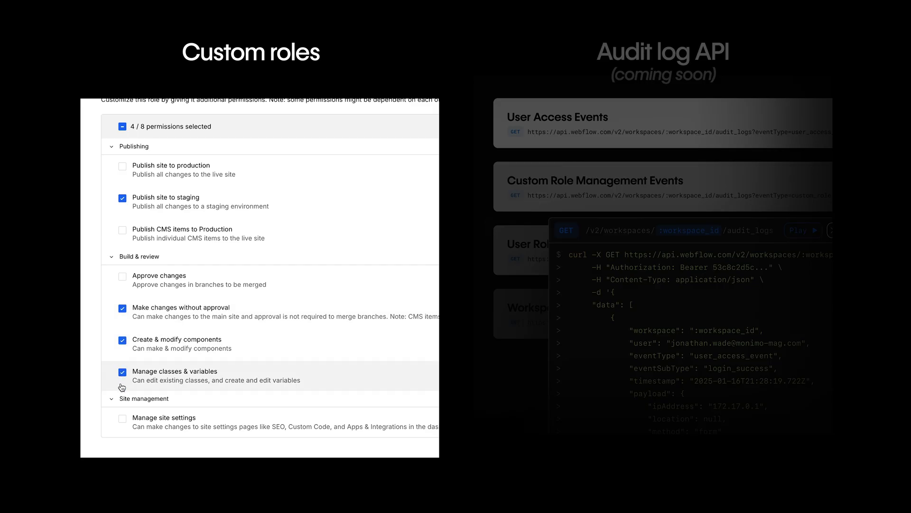
pyautogui.click(122, 419)
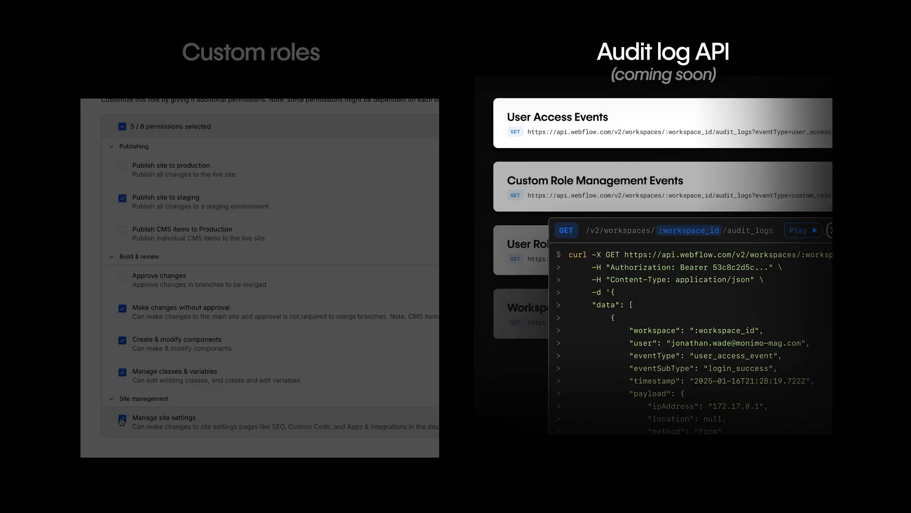